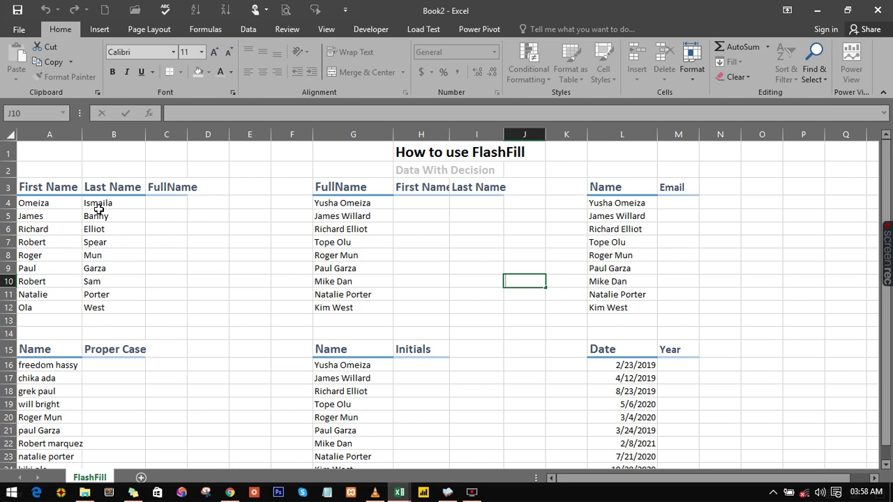
Step: Scroll to the top of the FullName column and select cell C4
click(166, 216)
ctrl+scroll(159, 212, up, 2)
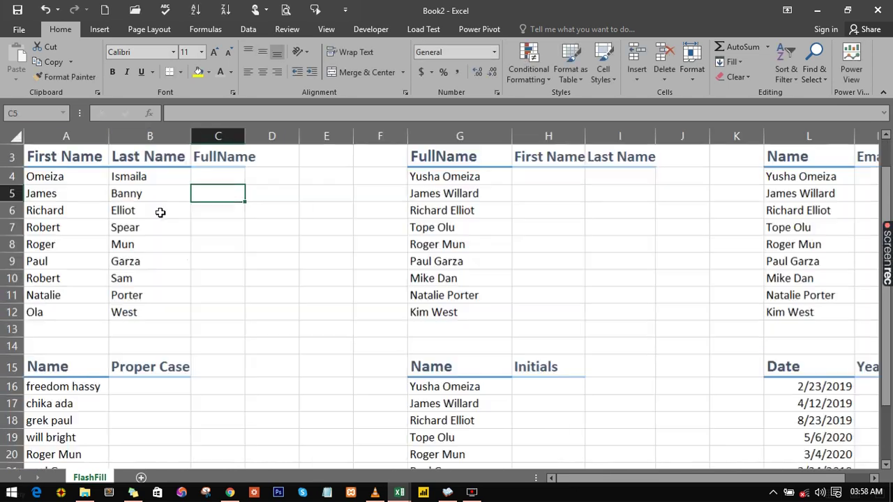
ctrl+scroll(160, 212, up, 1)
scroll(175, 203, up, 1)
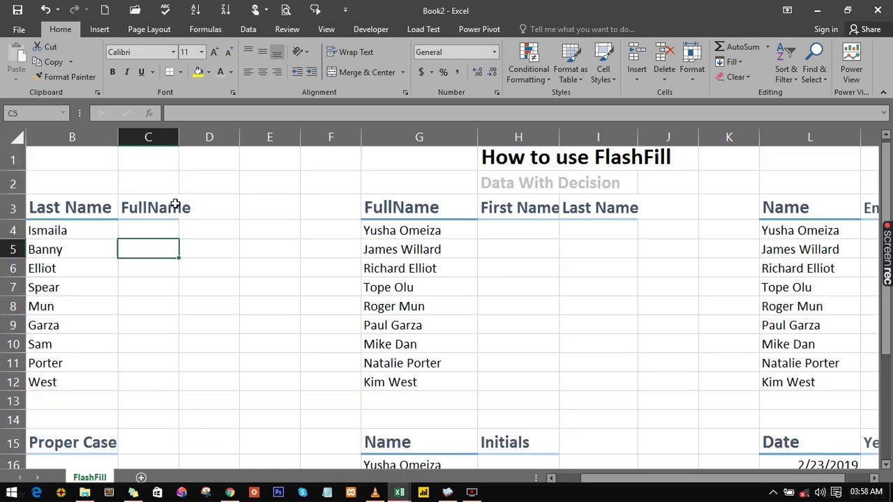
click(134, 239)
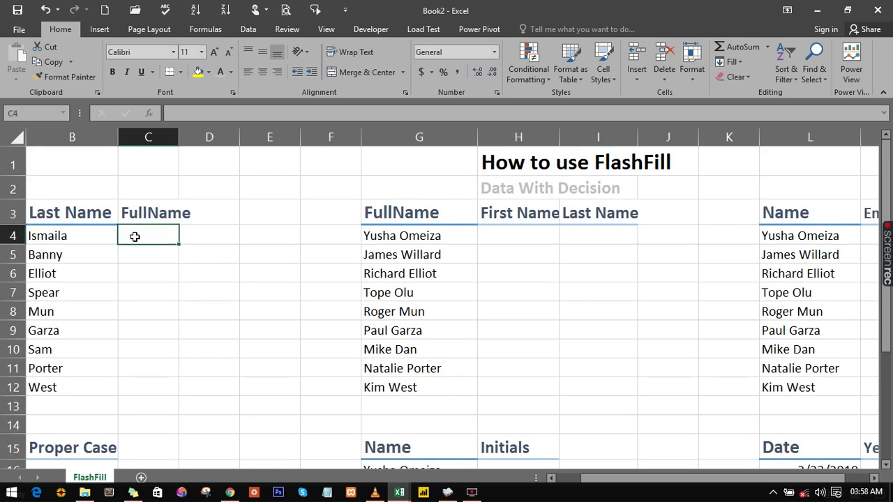
right_click(134, 236)
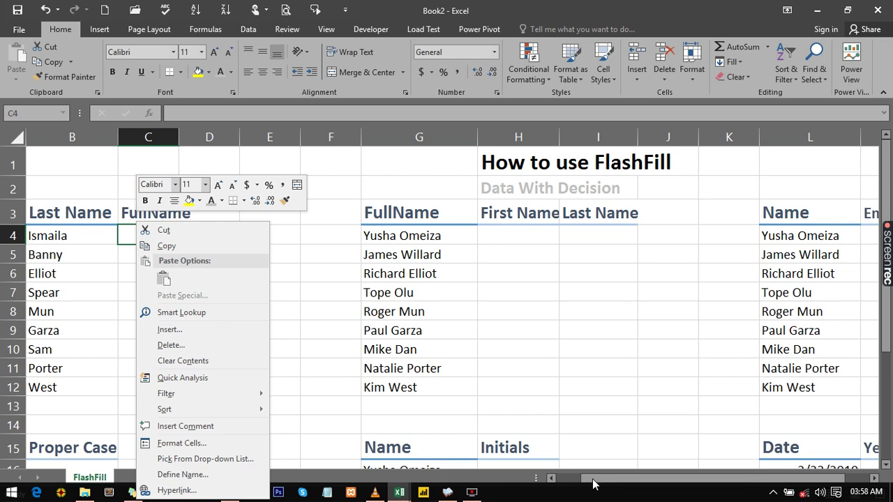
drag(592, 483, 550, 482)
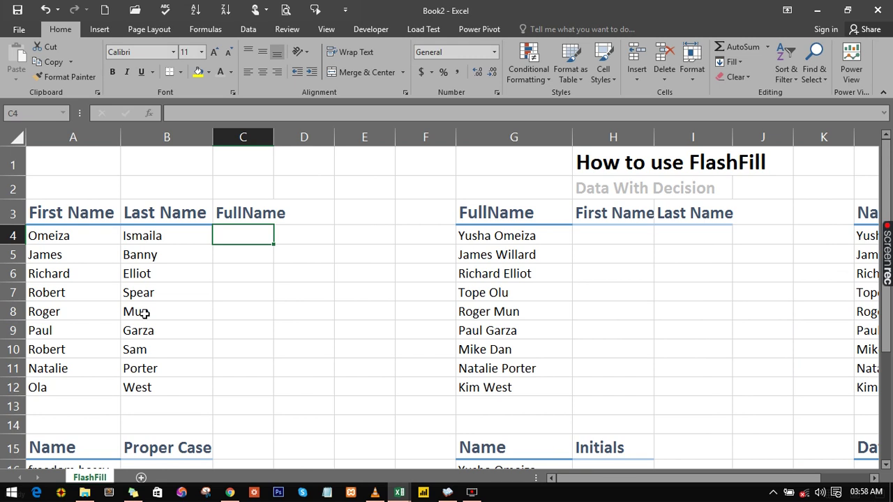
right_click(143, 313)
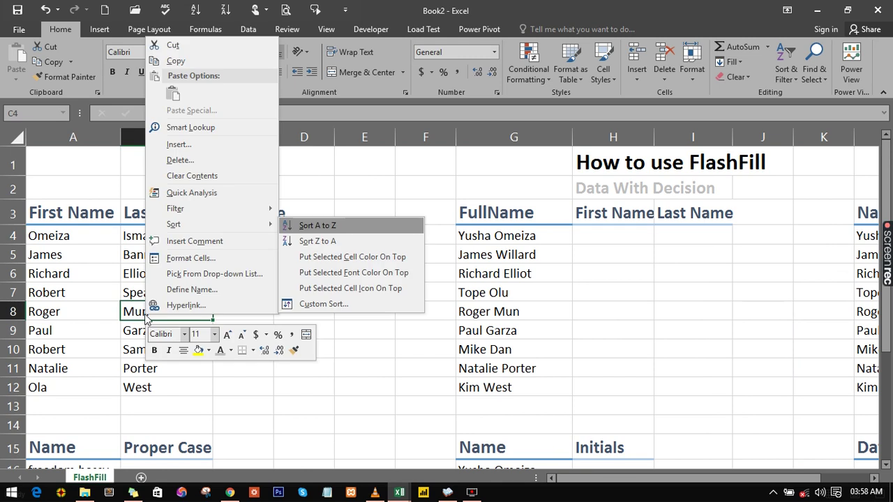
click(372, 325)
click(225, 242)
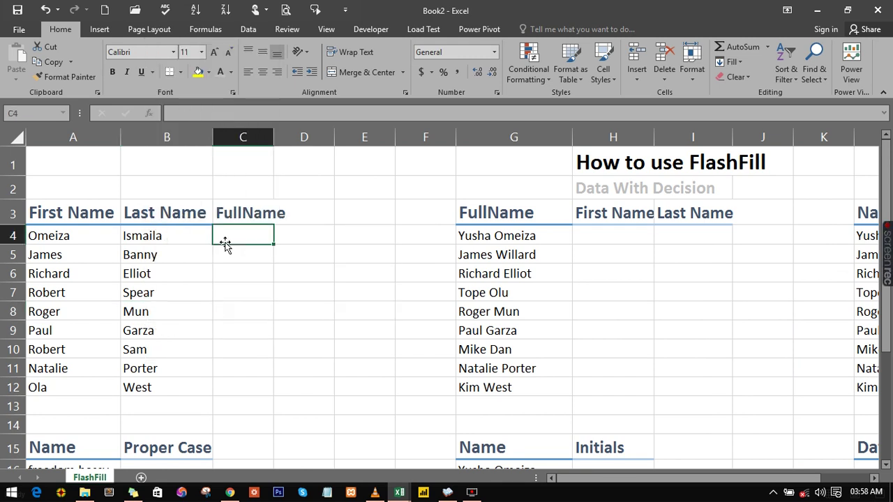
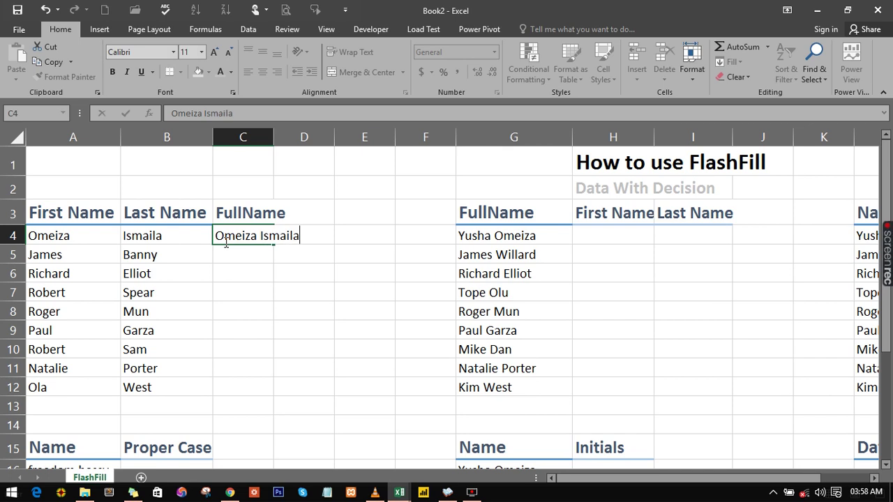
Step: Enter the first full name in C4, then accept Flash Fill from C5 for the column
key(Return)
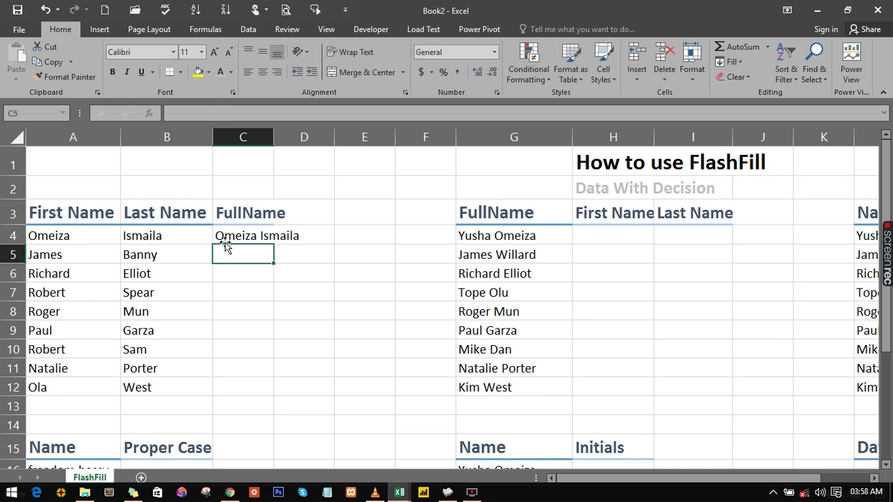
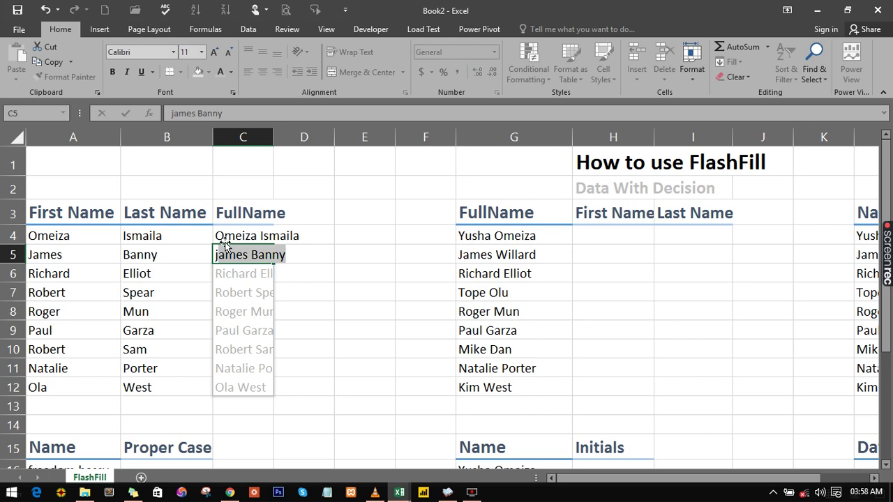
key(Delete)
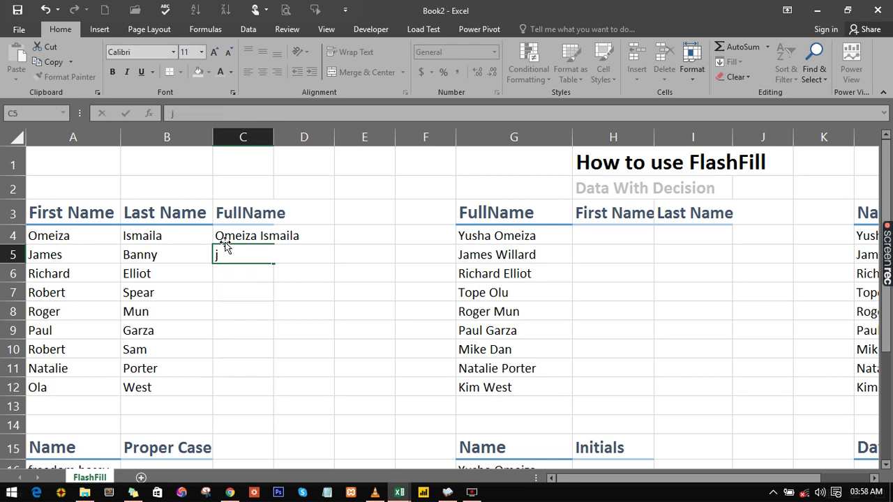
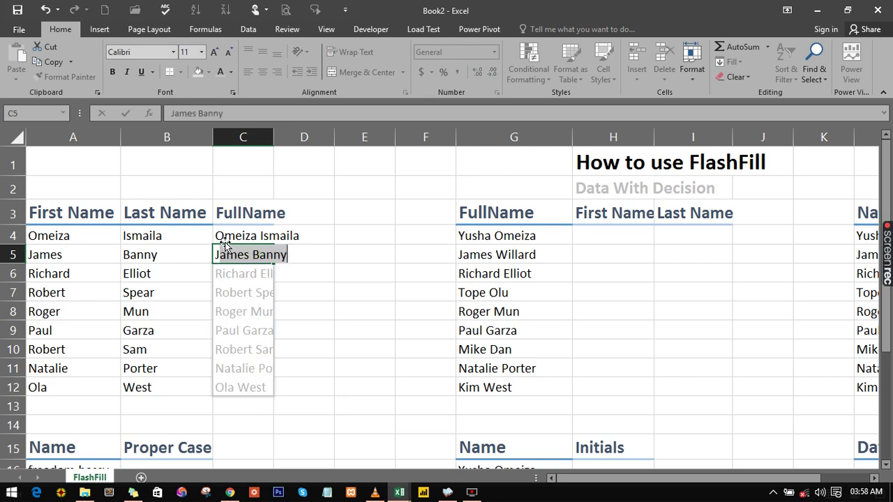
key(Return)
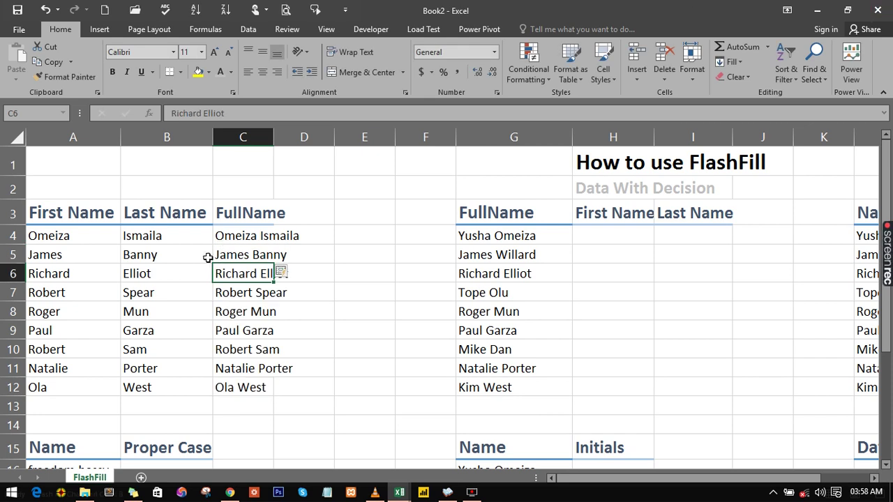
Step: Check the Flash-Filled full names in C4, C5, C6 and further down
click(233, 235)
click(242, 254)
click(241, 278)
click(244, 330)
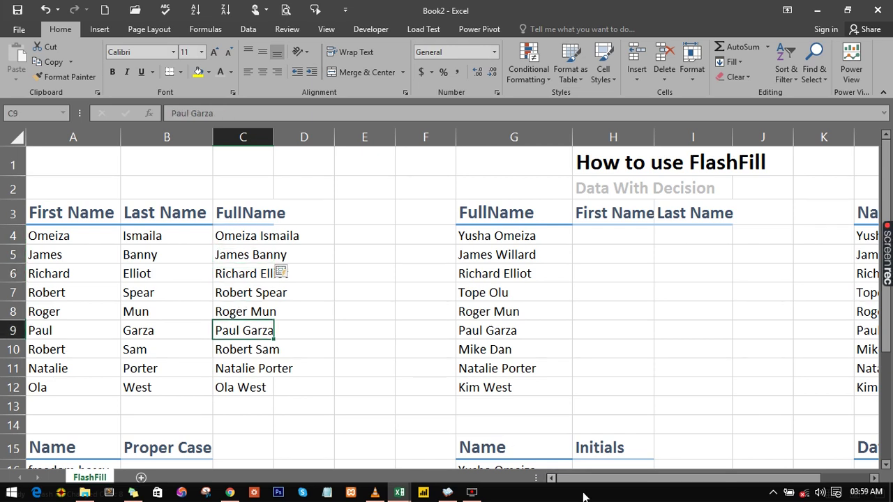
drag(596, 478, 652, 478)
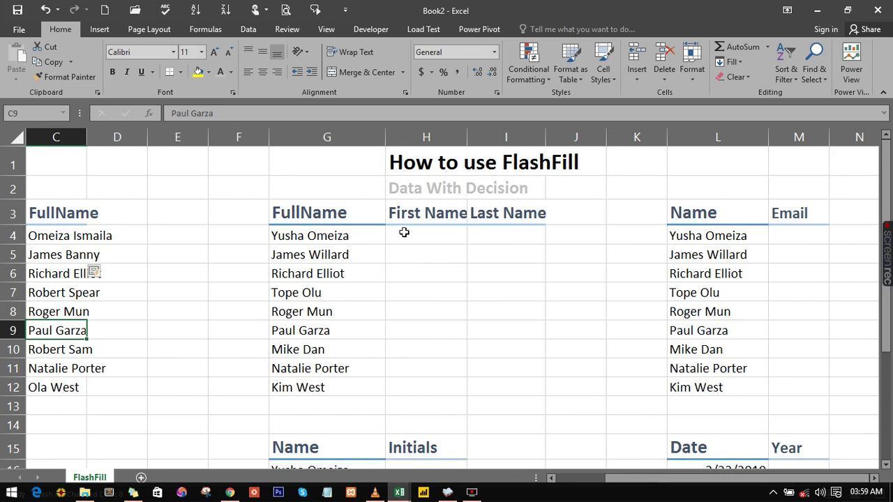
Step: Type the first two first names in H4 and H5, accepting Flash Fill for column H
click(300, 237)
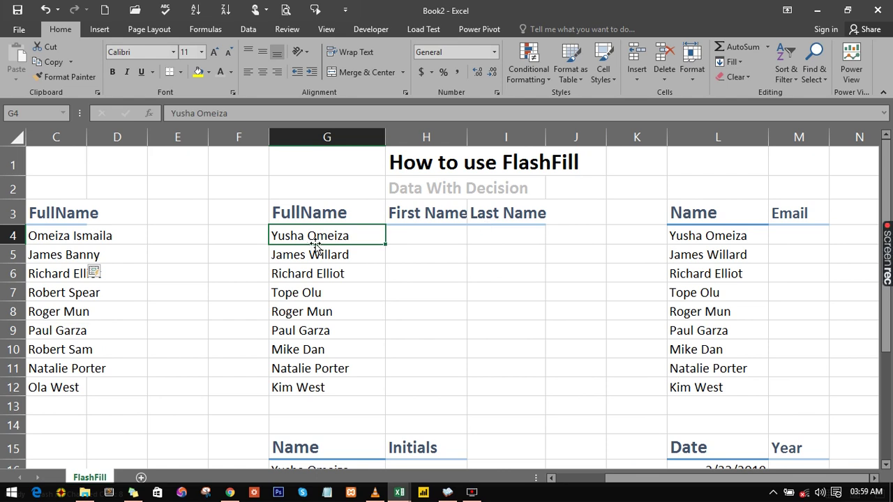
click(418, 239)
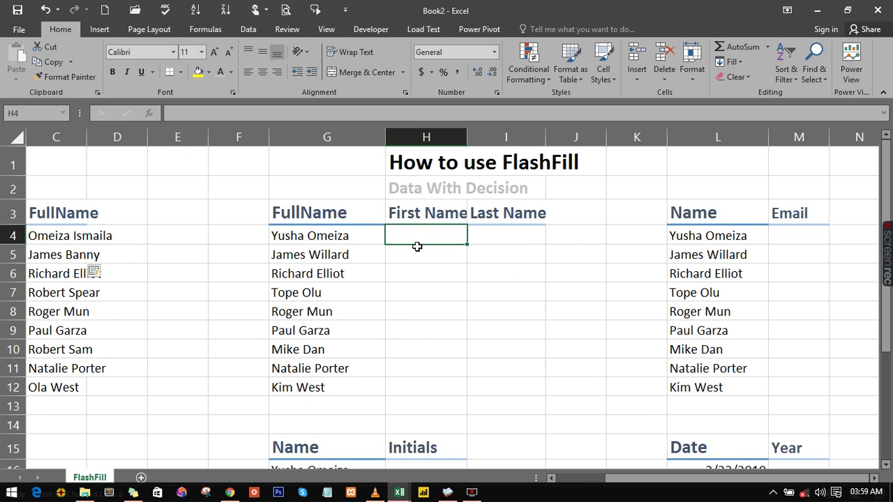
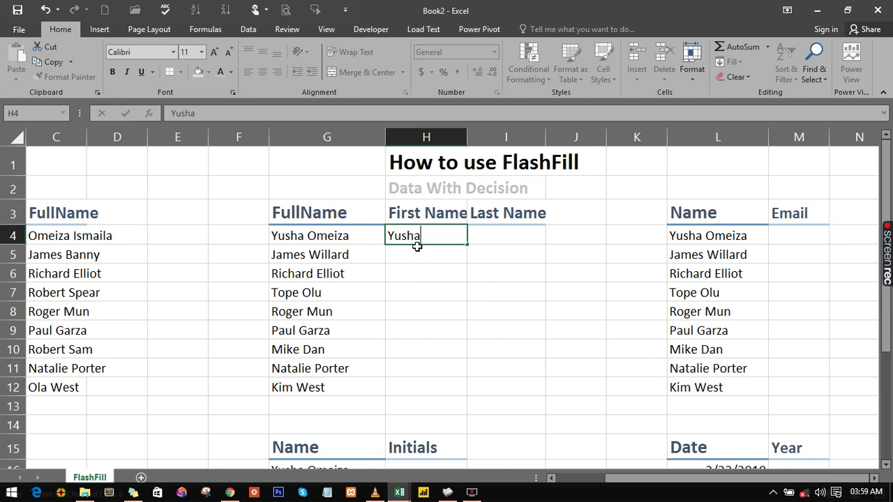
key(Return)
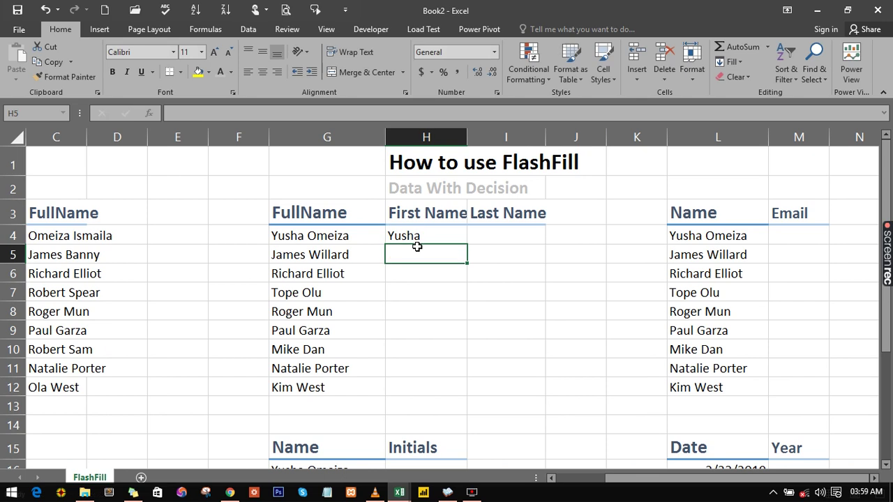
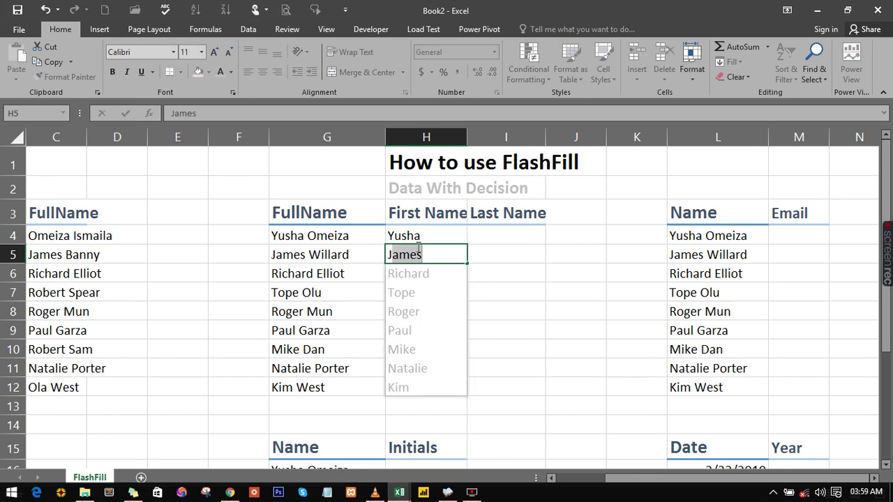
key(Return)
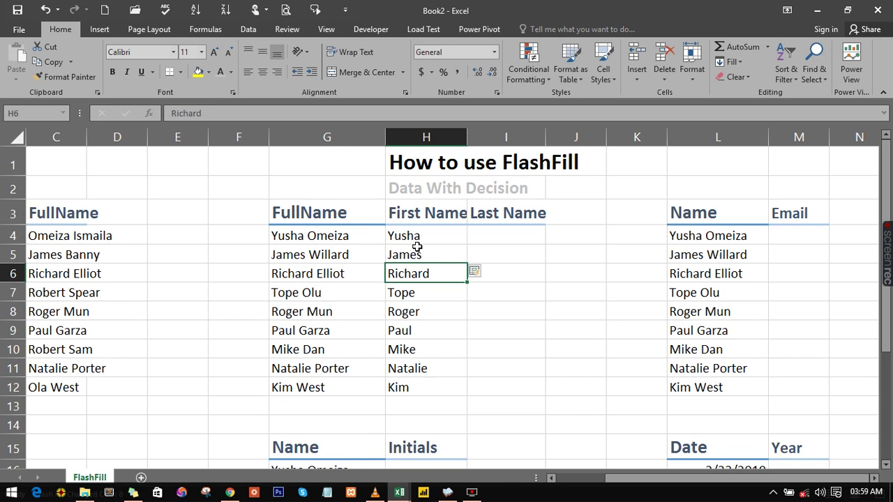
click(486, 235)
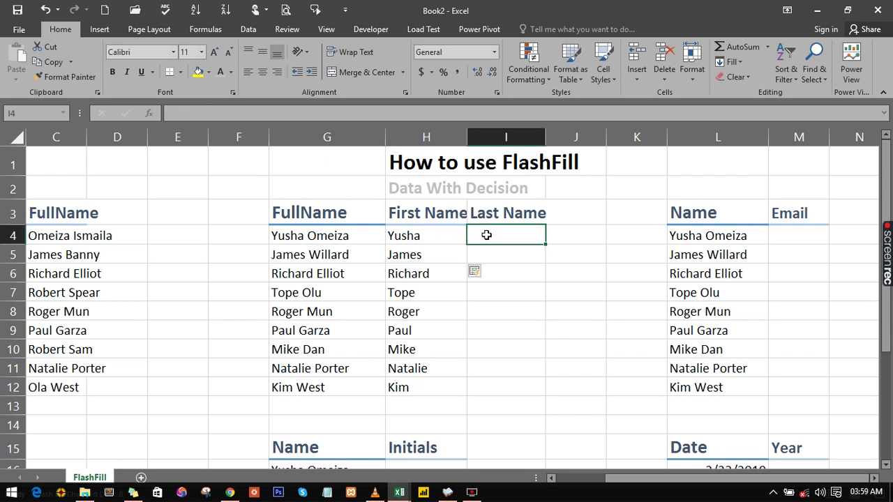
Step: Enter the first surname in I4, then accept Flash Fill from I5 for column I
text(S)
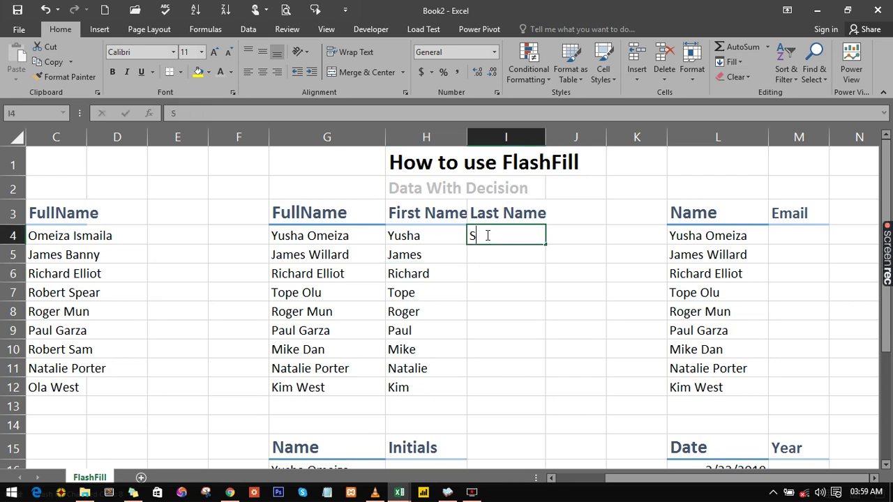
text(O)
key(BackSpace)
key(BackSpace)
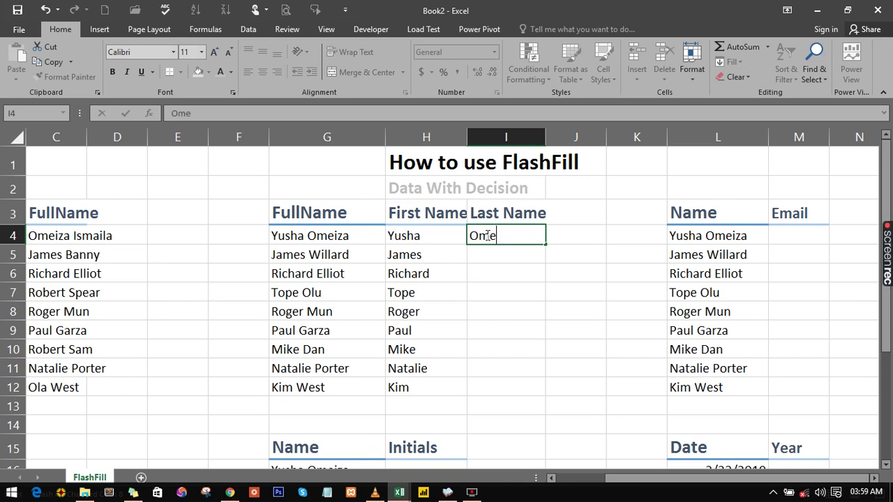
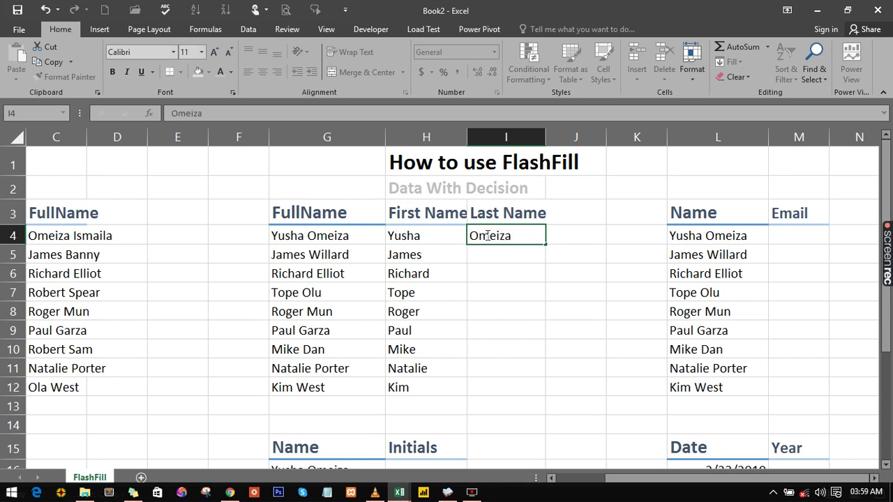
key(Return)
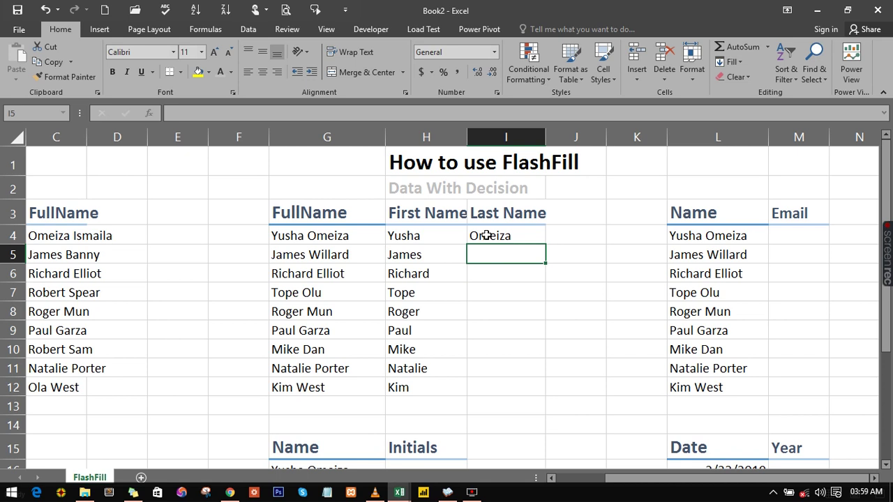
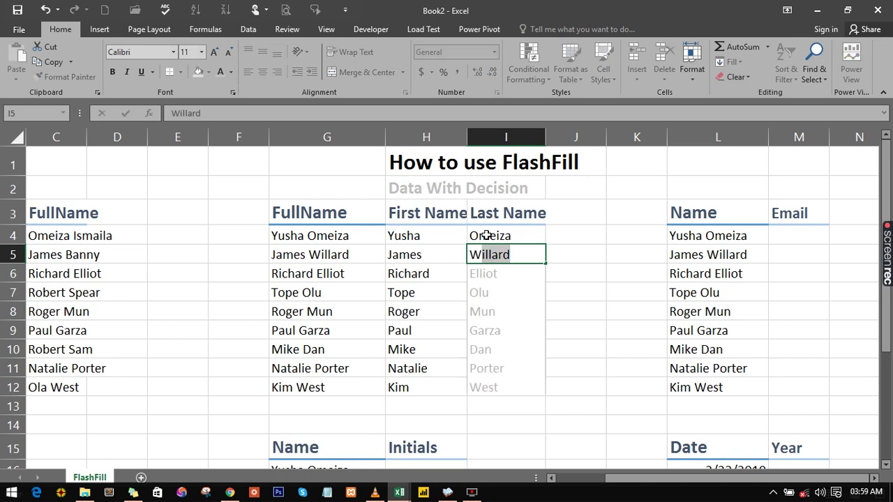
key(Return)
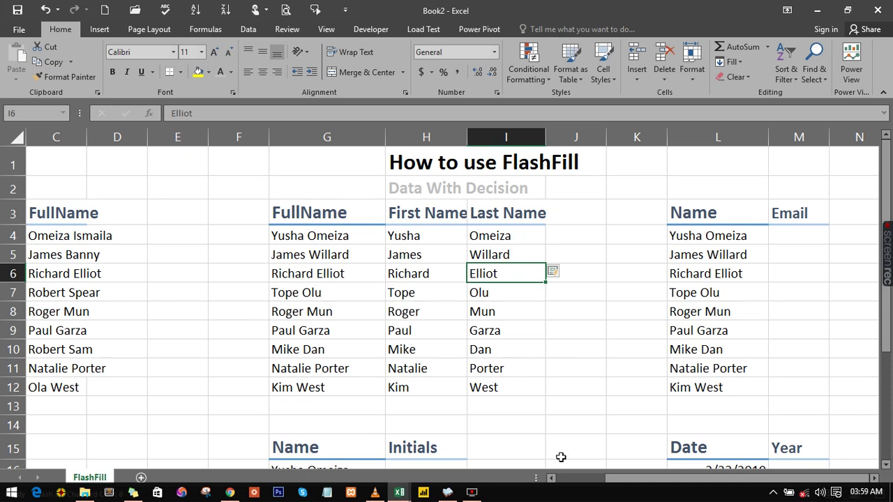
click(630, 480)
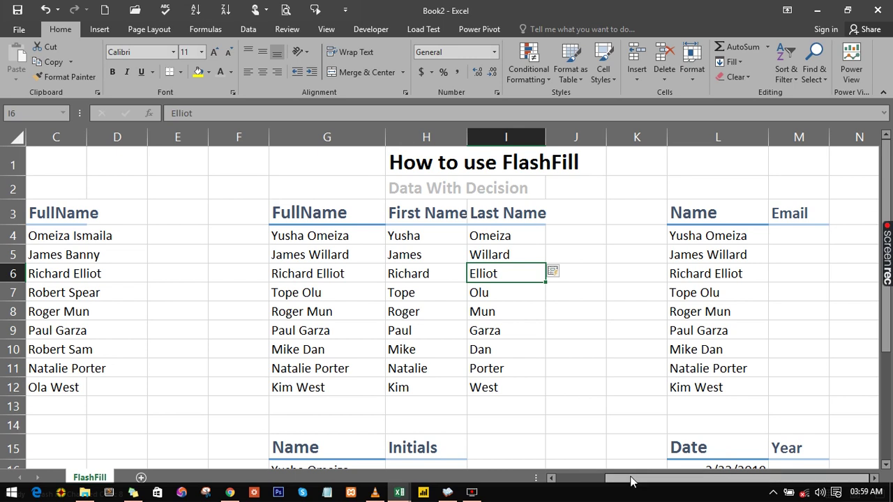
Step: Type the first two gmail.com addresses in M4 and M5, accepting Flash Fill for the rest
click(784, 236)
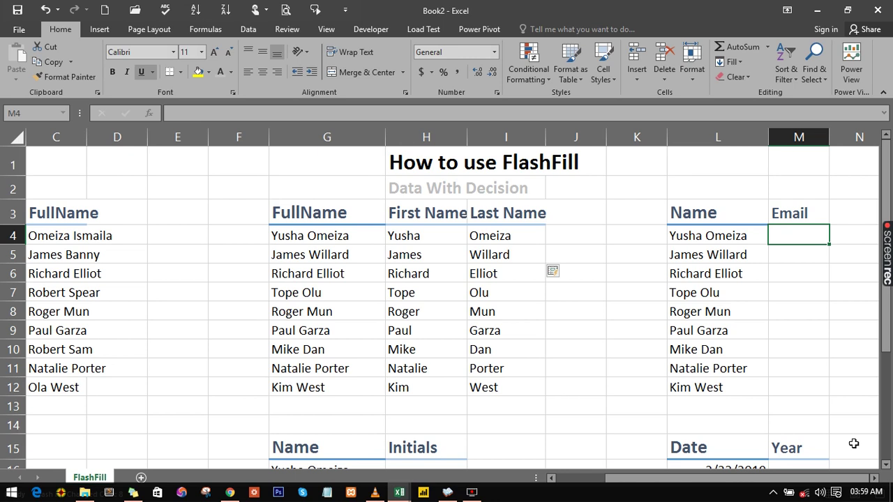
click(872, 478)
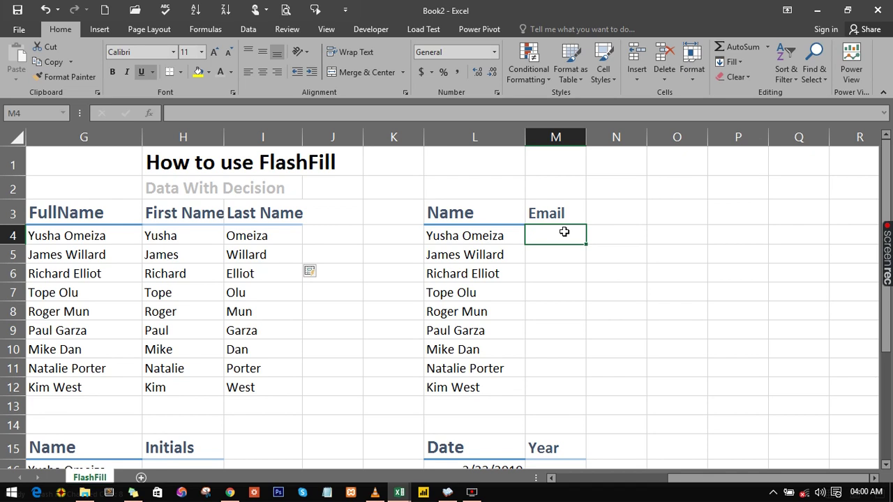
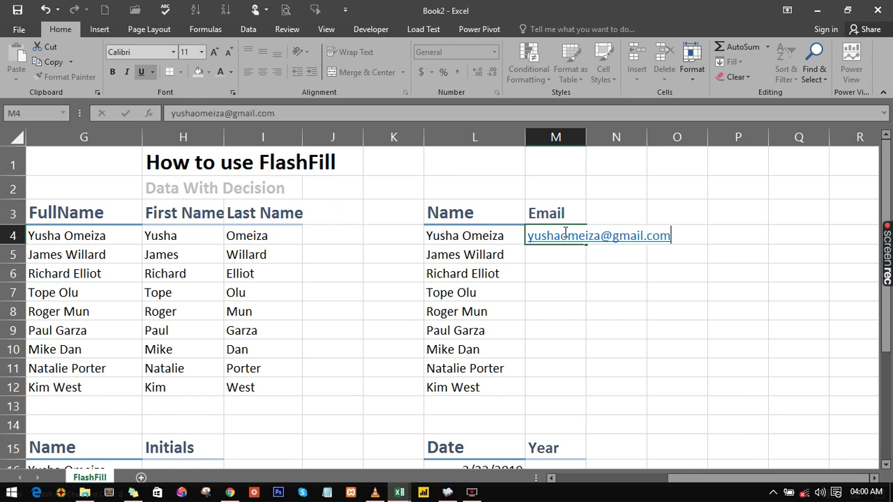
key(Return)
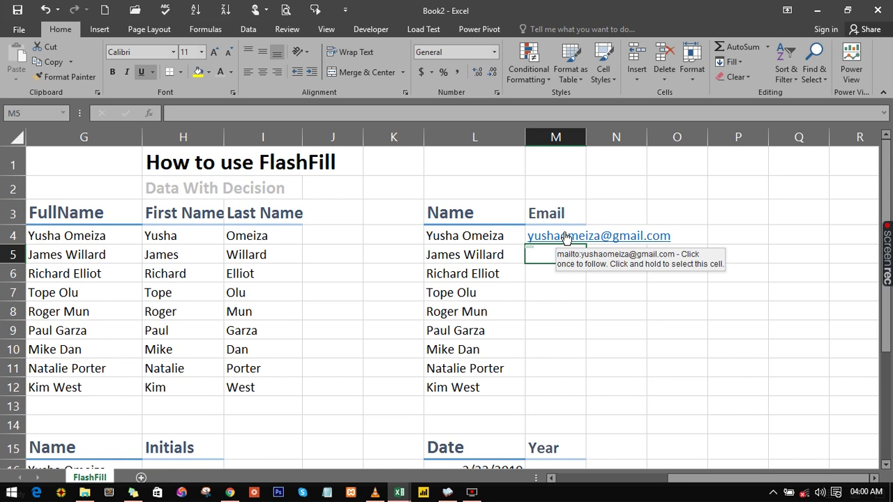
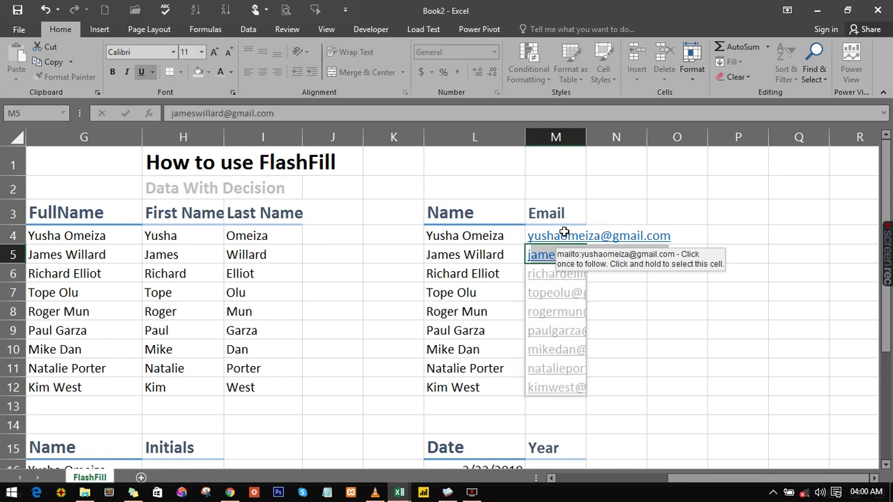
key(Return)
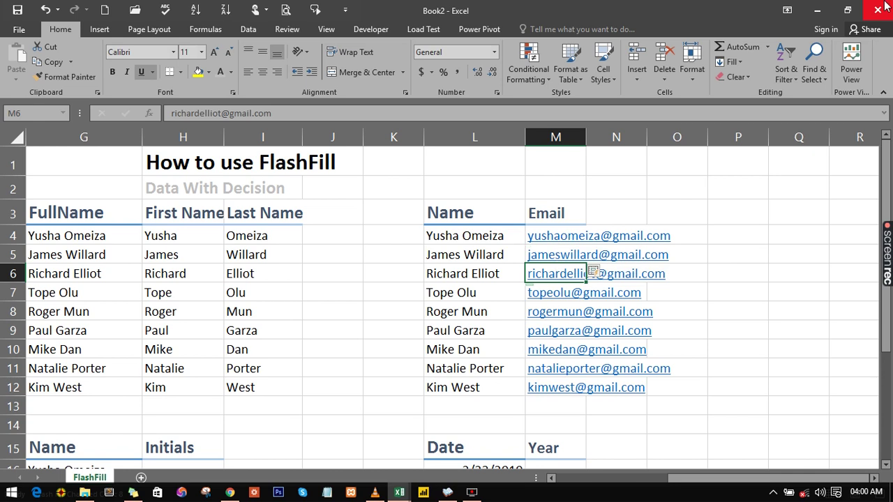
Step: Scroll back to column A and down to show the Name table at row 16
click(651, 319)
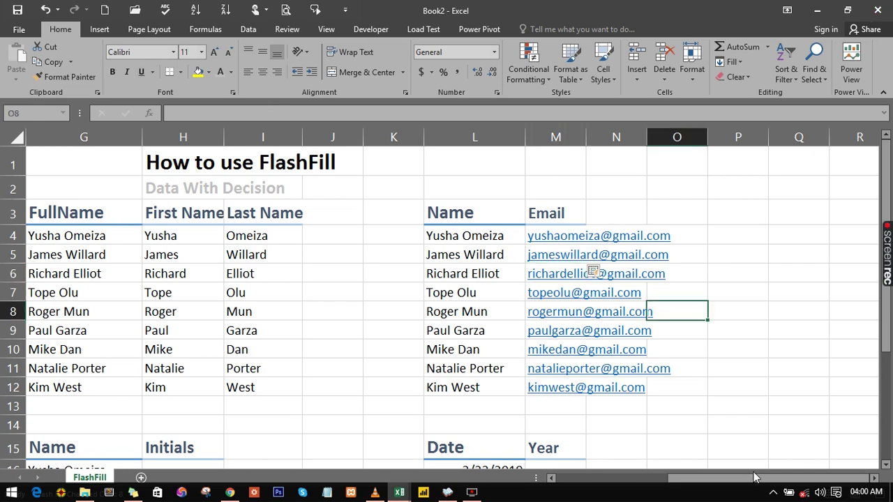
drag(744, 479, 632, 480)
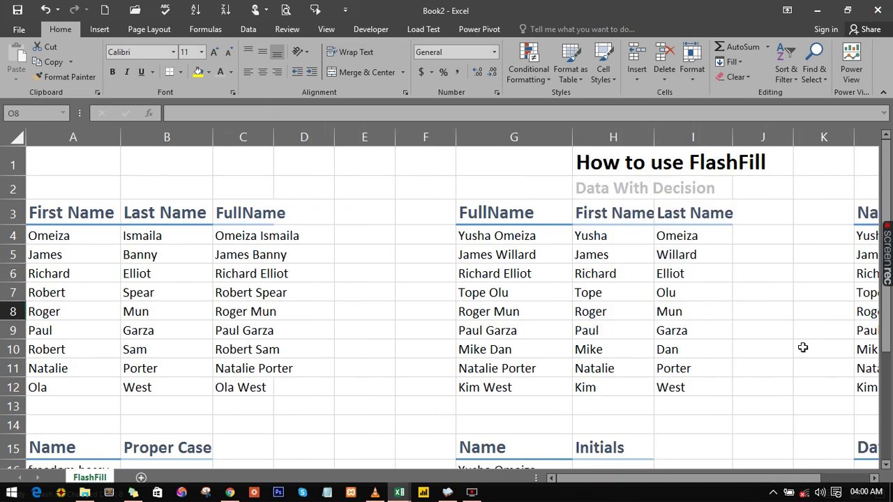
click(321, 328)
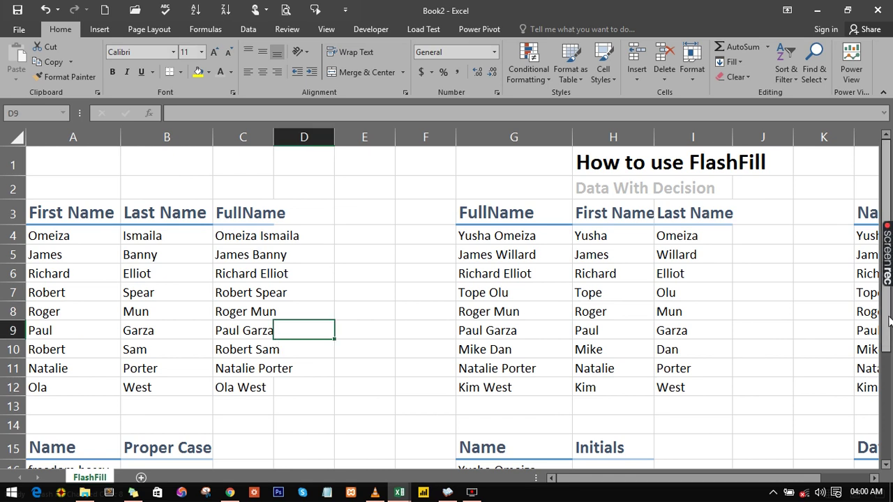
scroll(889, 321, down, 3)
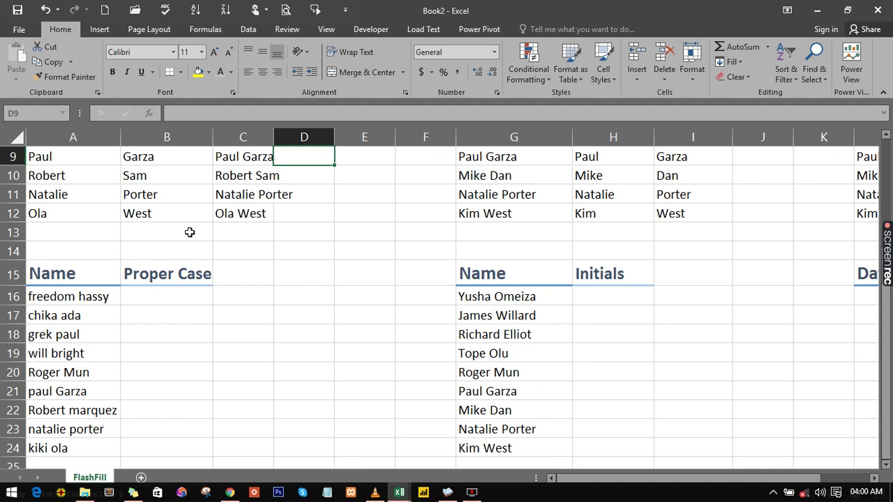
click(49, 297)
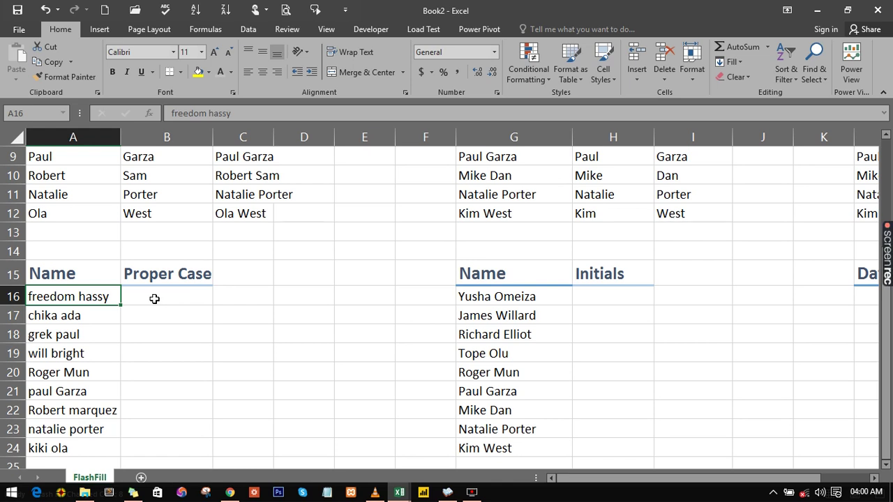
Step: Enter the first proper-case name in B16, then accept Flash Fill from B17
click(155, 299)
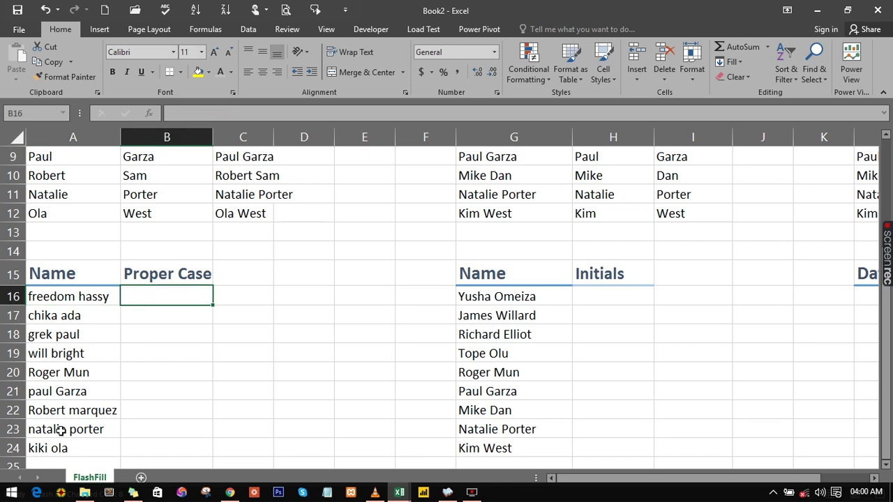
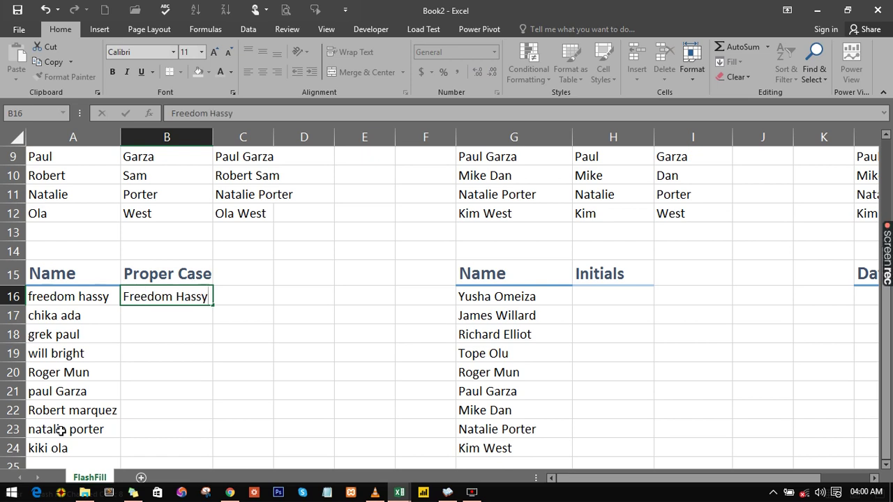
key(Return)
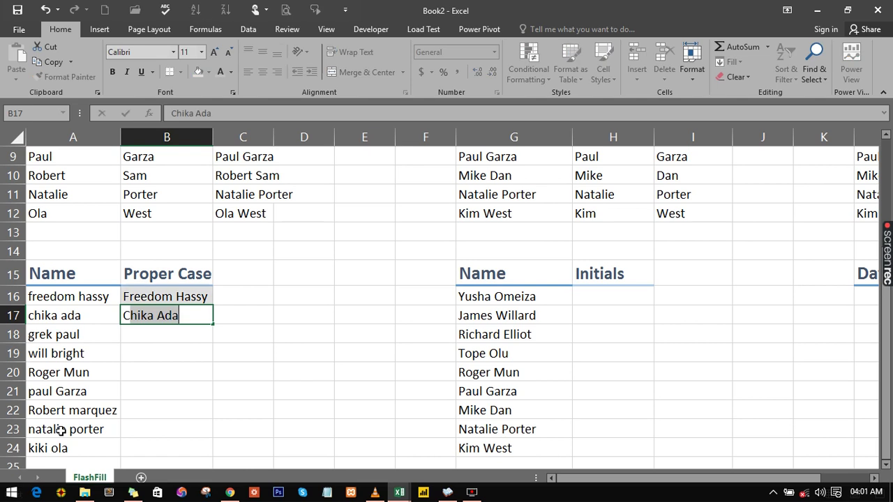
key(Return)
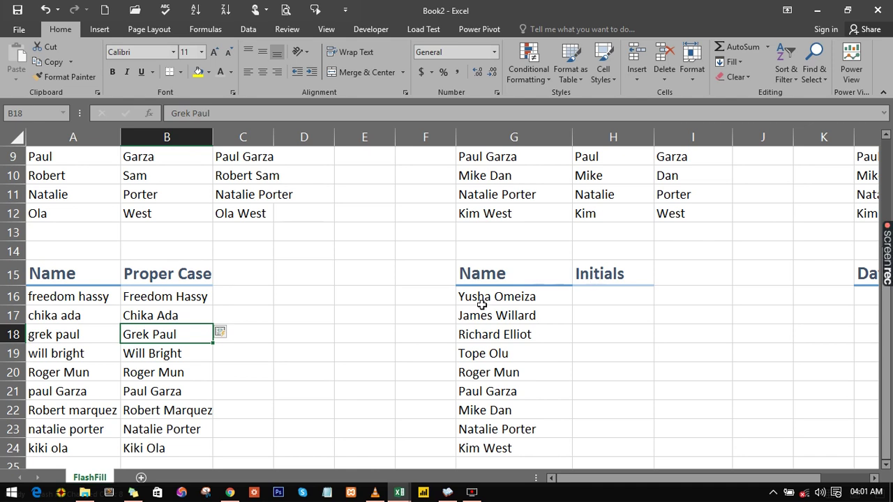
drag(671, 480, 680, 480)
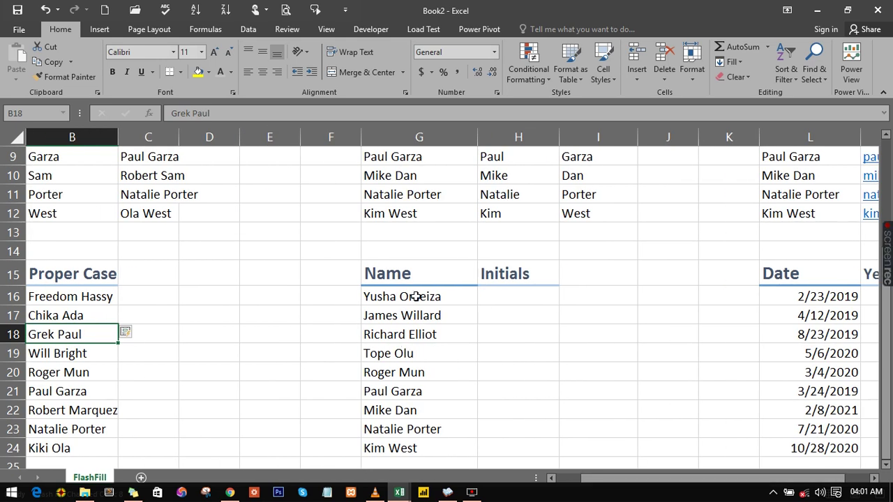
Step: Enter YO in H16 and JW in H17, accepting Flash Fill initials for column H
click(501, 295)
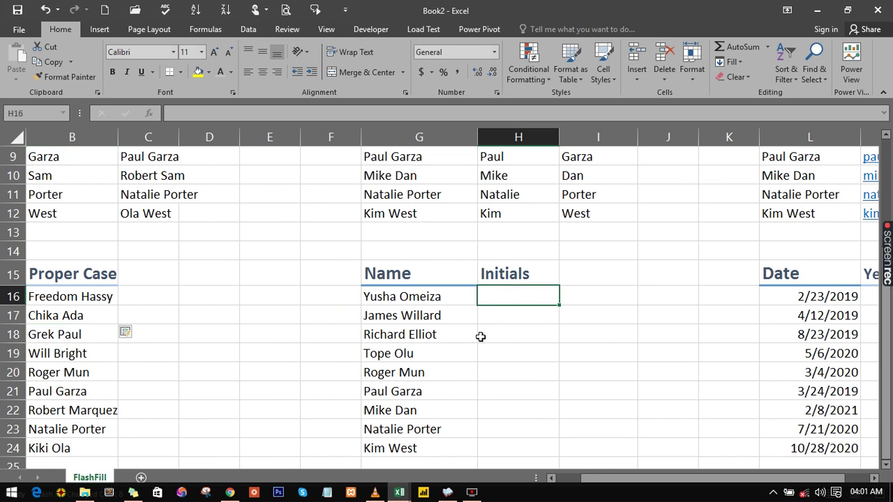
text(Y)
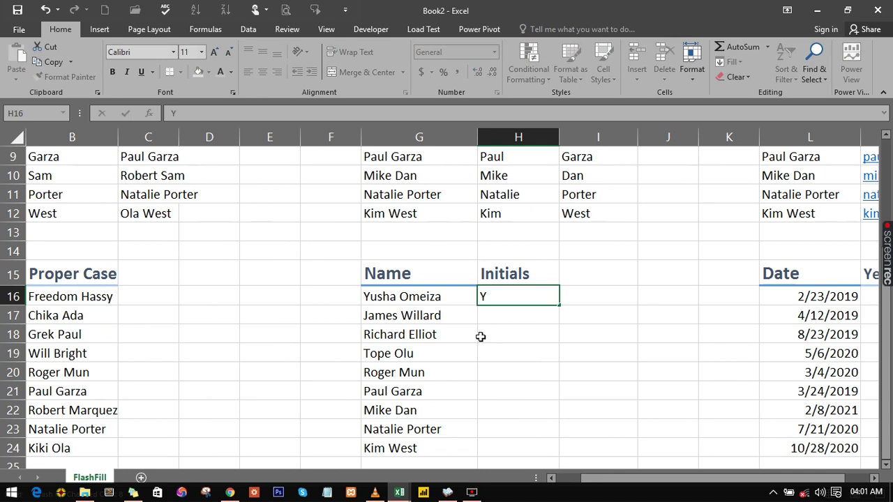
text(O)
key(Return)
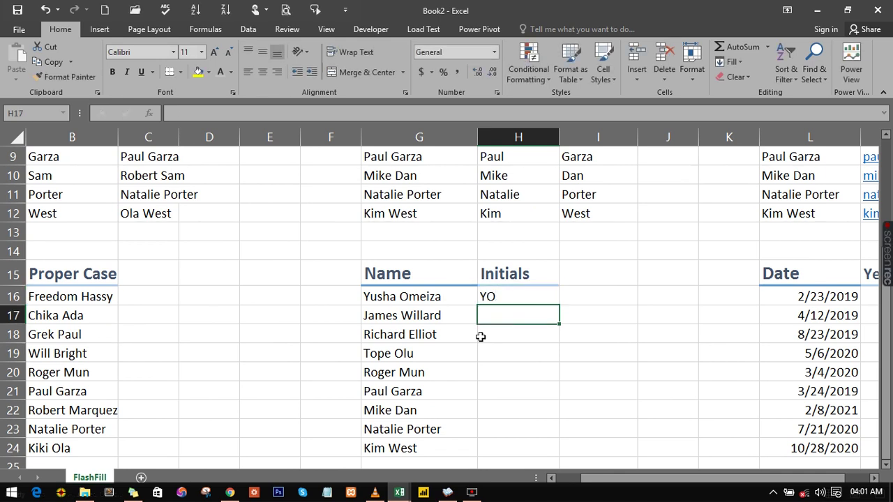
text(JW)
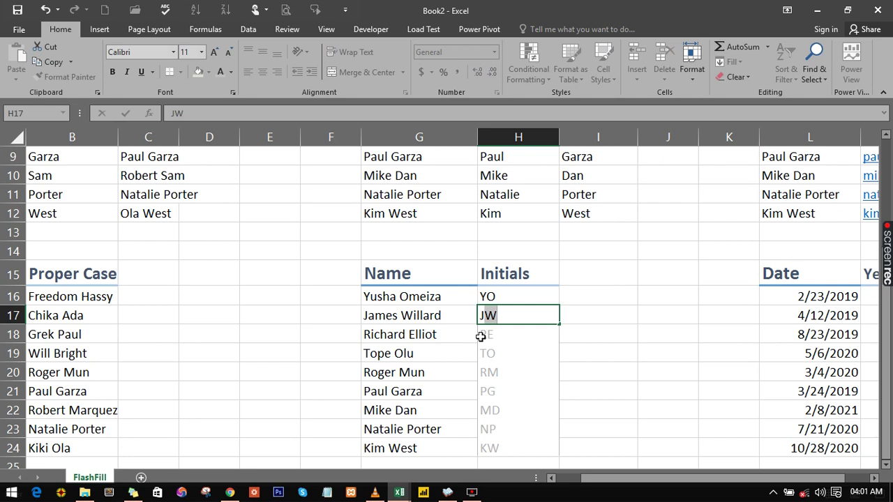
key(Return)
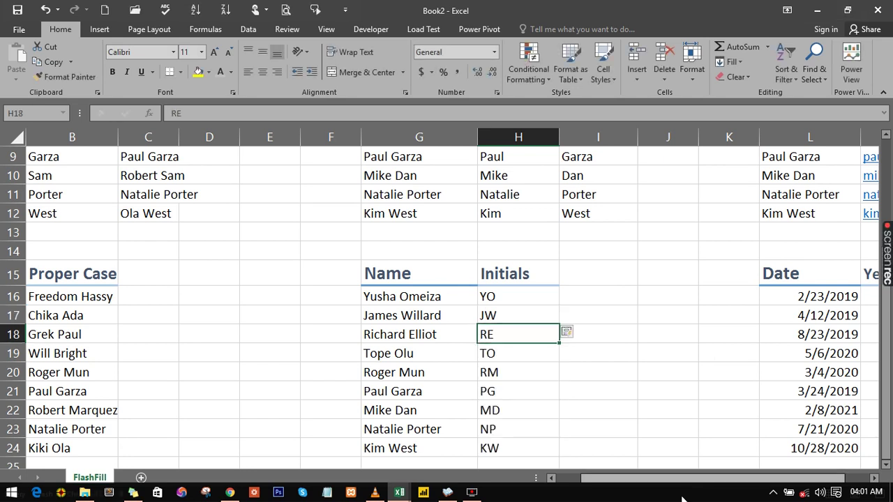
drag(684, 478, 728, 478)
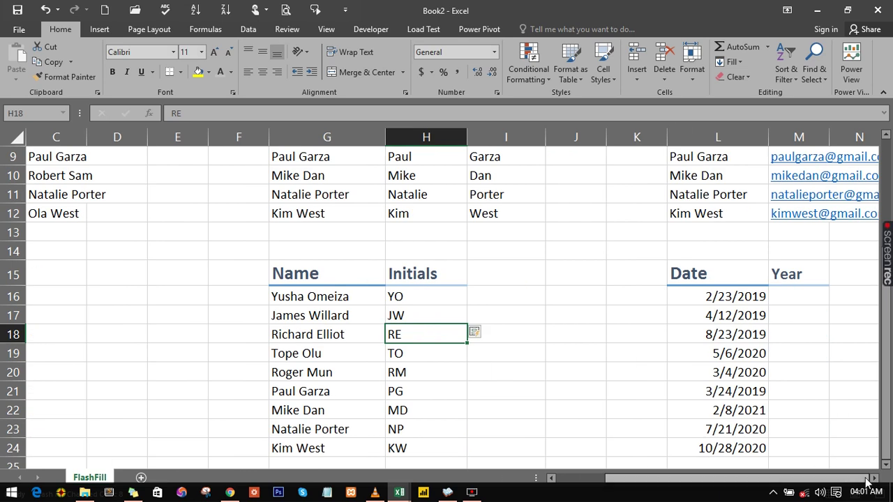
Step: Enter 2019 in M16 and M17, accepting Flash Fill years for the remaining dates
scroll(512, 315, right, 3)
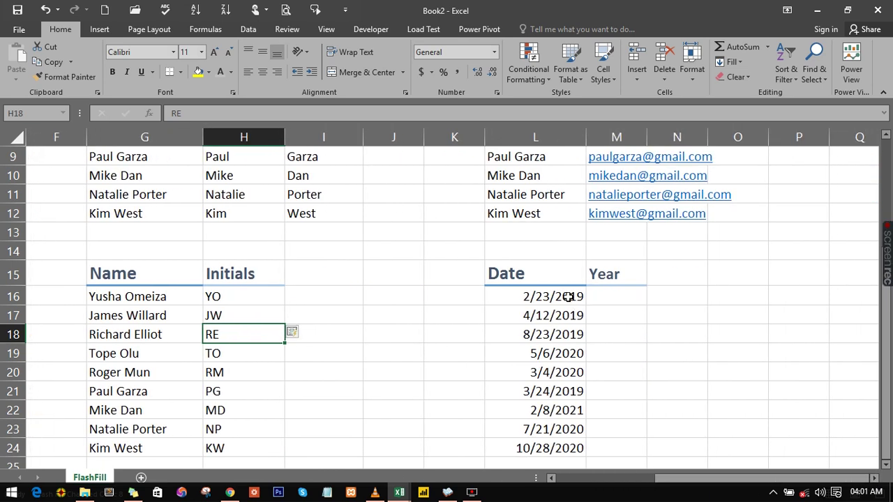
click(601, 300)
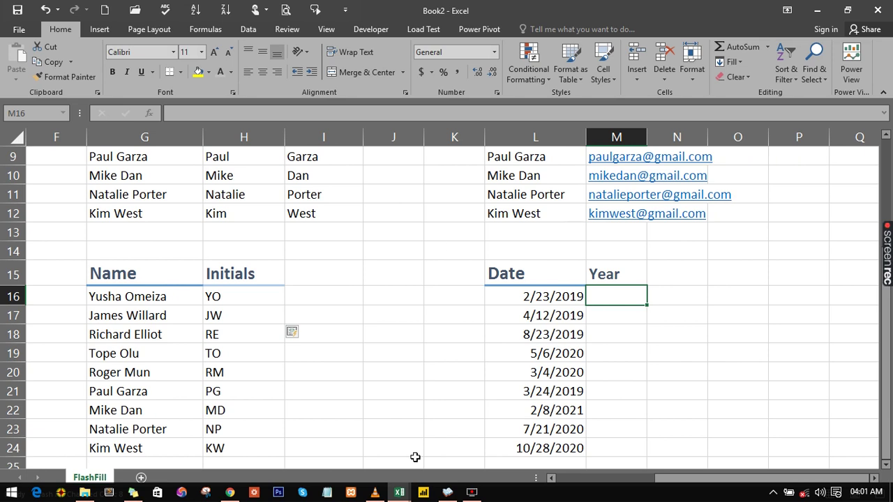
text(2019)
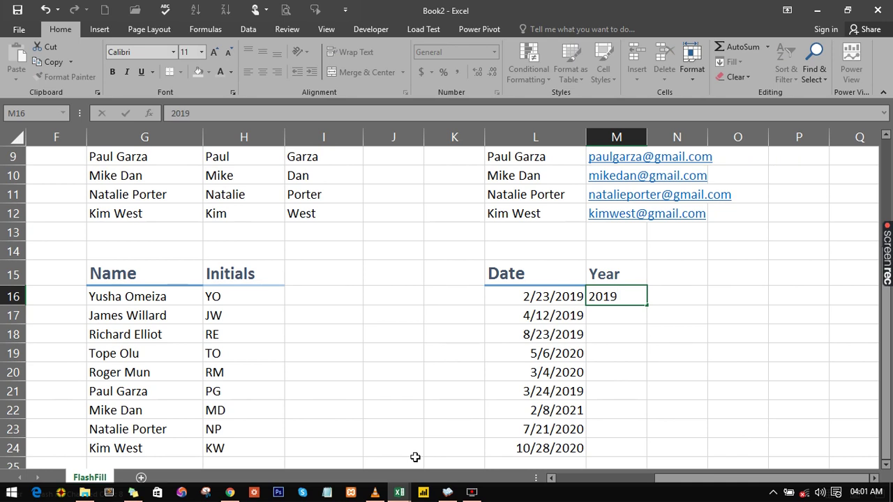
key(Return)
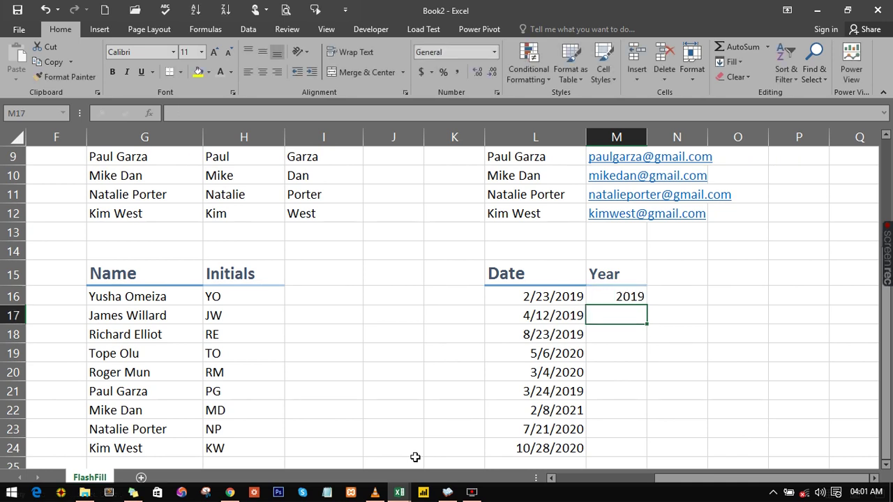
text(2019)
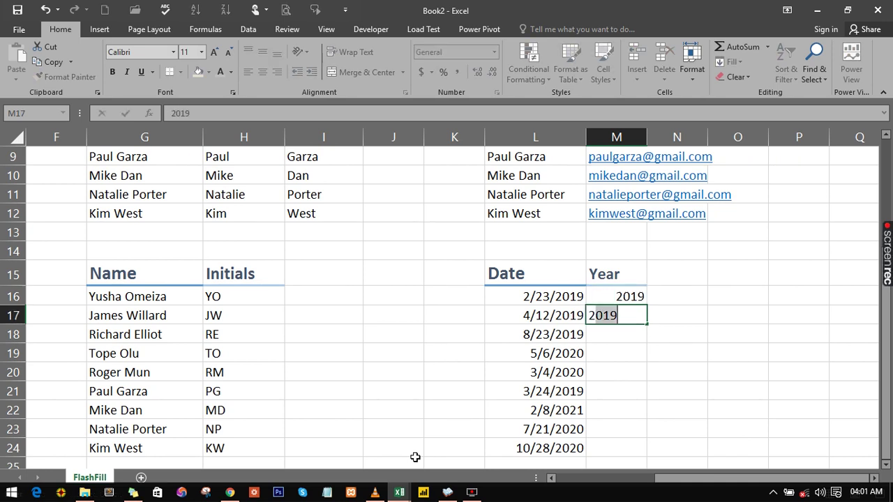
key(Return)
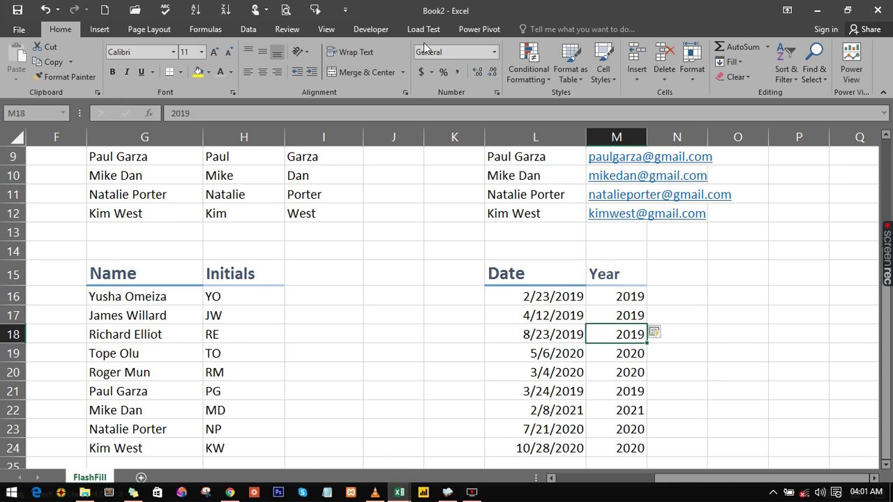
click(416, 229)
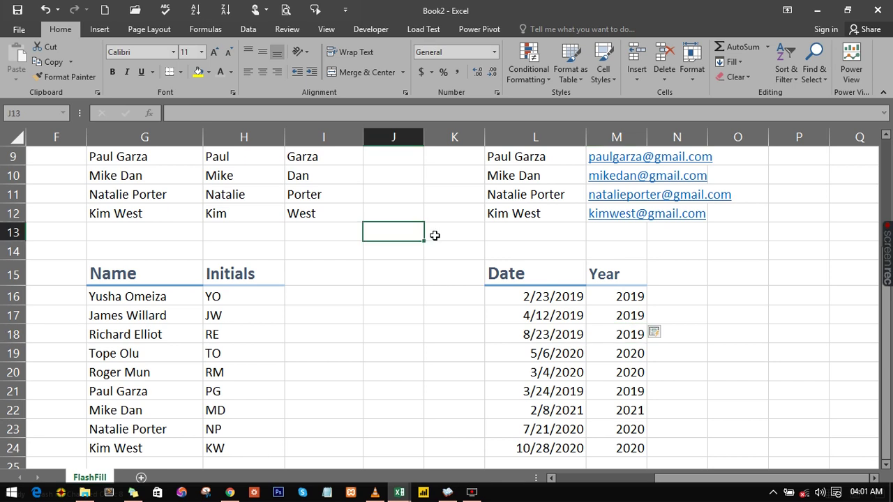
scroll(434, 235, down, 3)
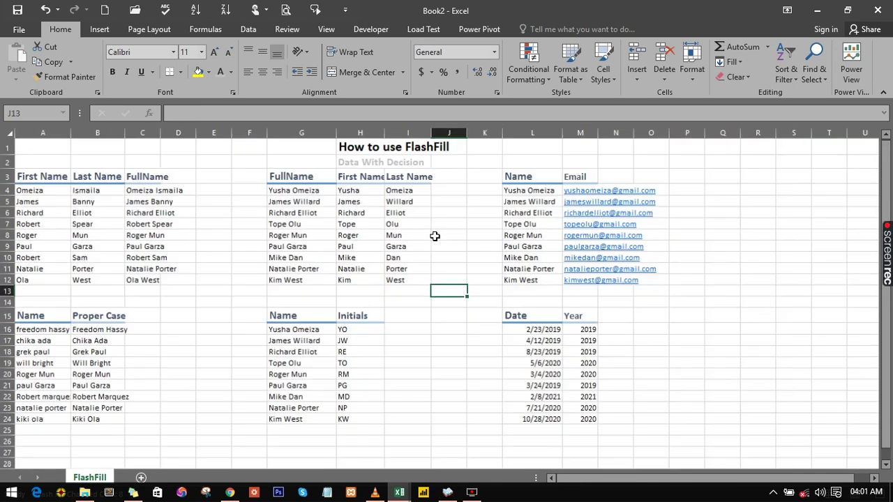
scroll(433, 236, up, 1)
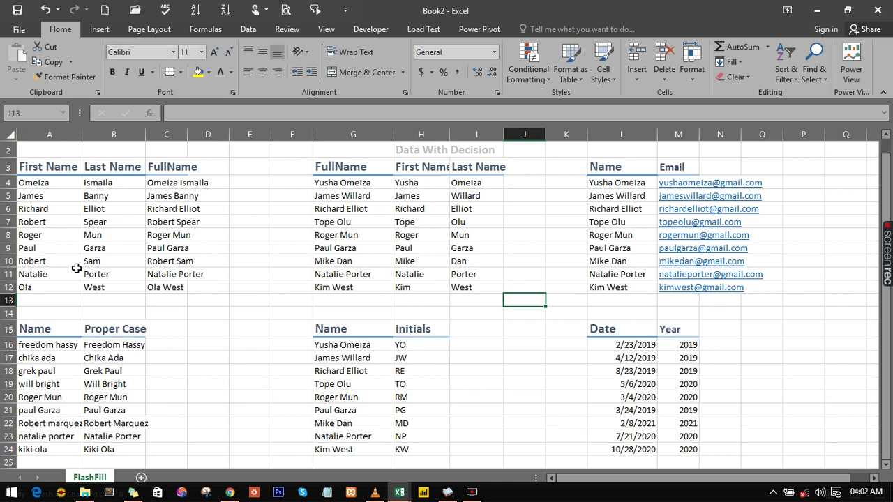
click(156, 189)
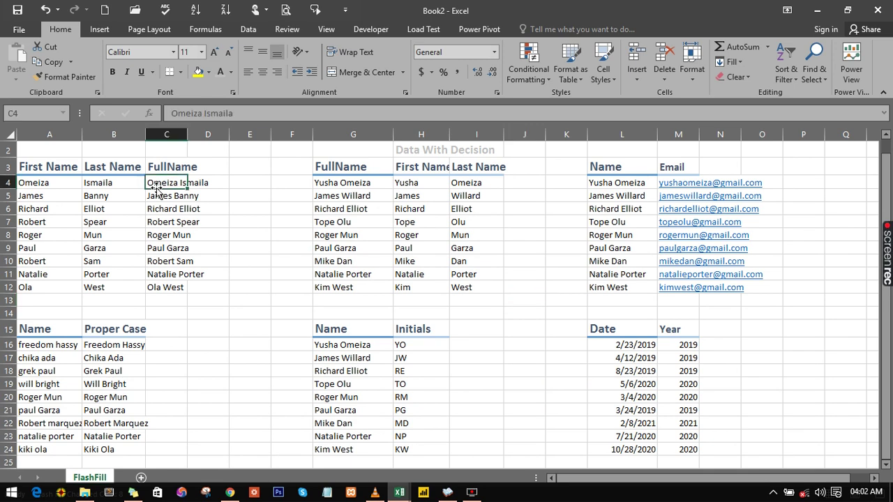